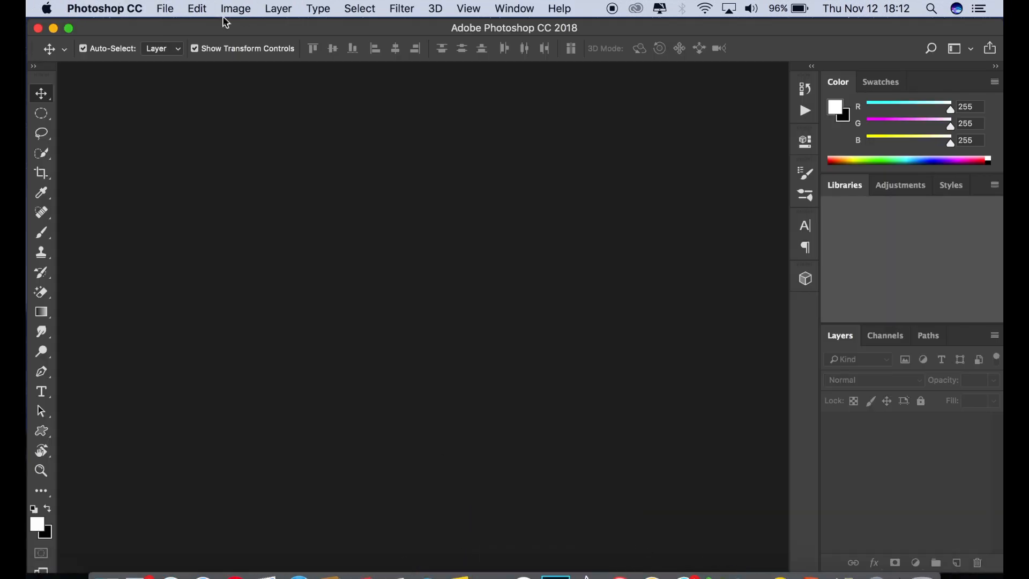
Step: Open _DSC0778.JPG from the Desktop folder and duplicate its Background layer
{"action": "left_click", "coordinate": [166, 8]}
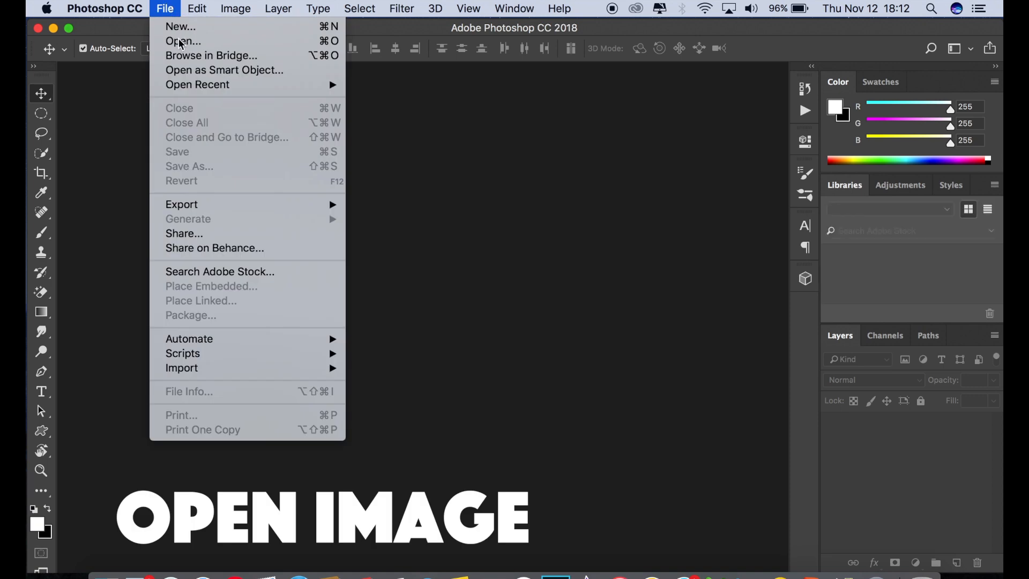
{"action": "left_click", "coordinate": [180, 43]}
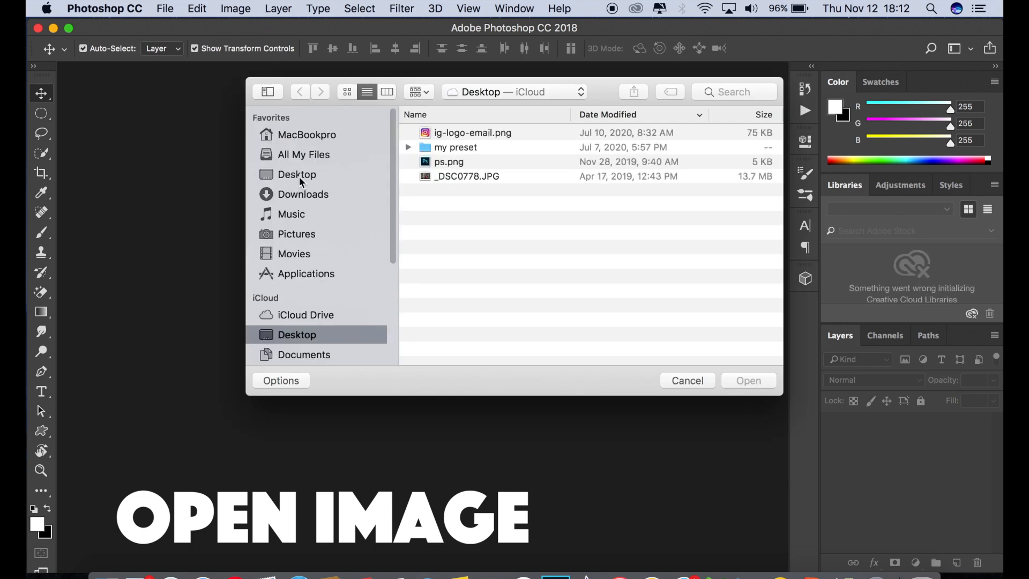
{"action": "left_click", "coordinate": [302, 175]}
{"action": "left_click", "coordinate": [465, 179]}
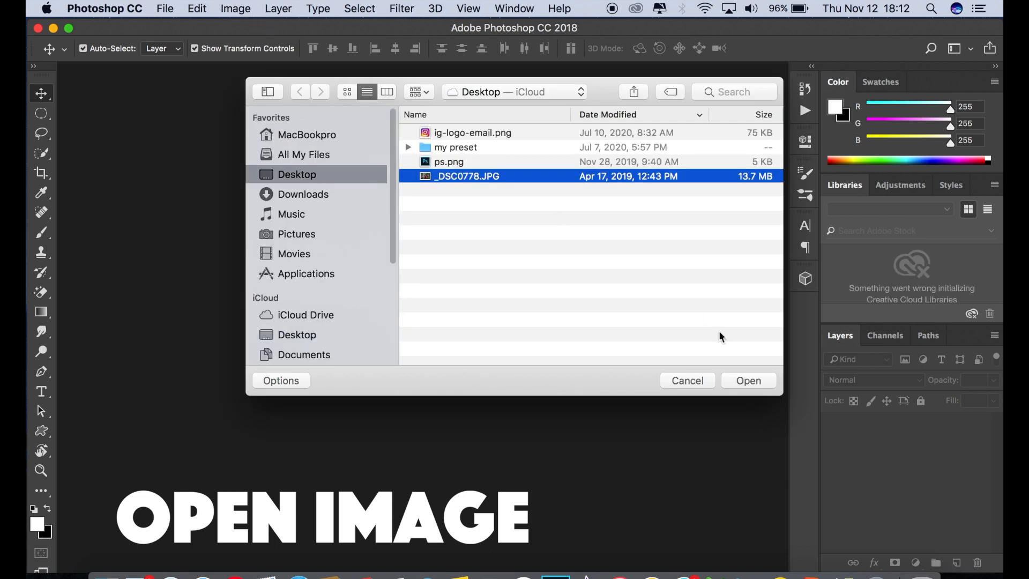
{"action": "left_click", "coordinate": [740, 381]}
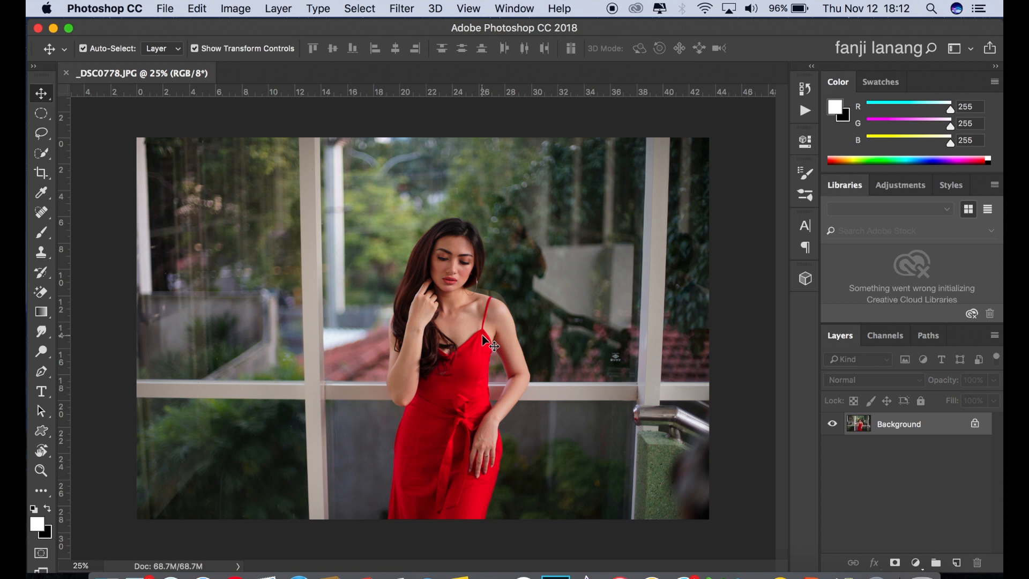
{"action": "left_click_drag", "start_coordinate": [901, 432], "coordinate": [956, 562]}
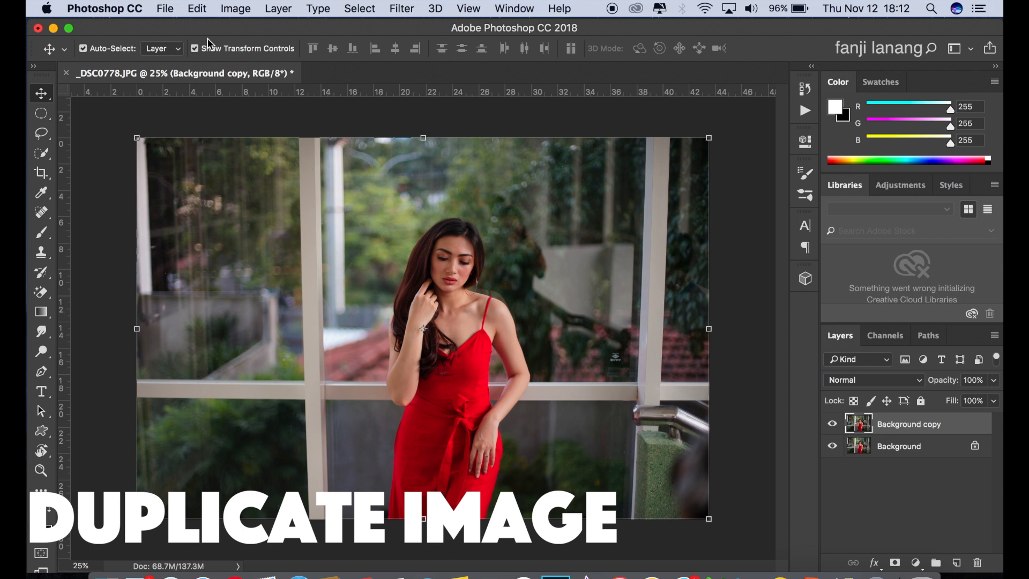
Step: Apply Shadows/Highlights with a shadows amount of 35% to the duplicated layer, and set the layer's opacity to 50%
{"action": "left_click", "coordinate": [166, 9]}
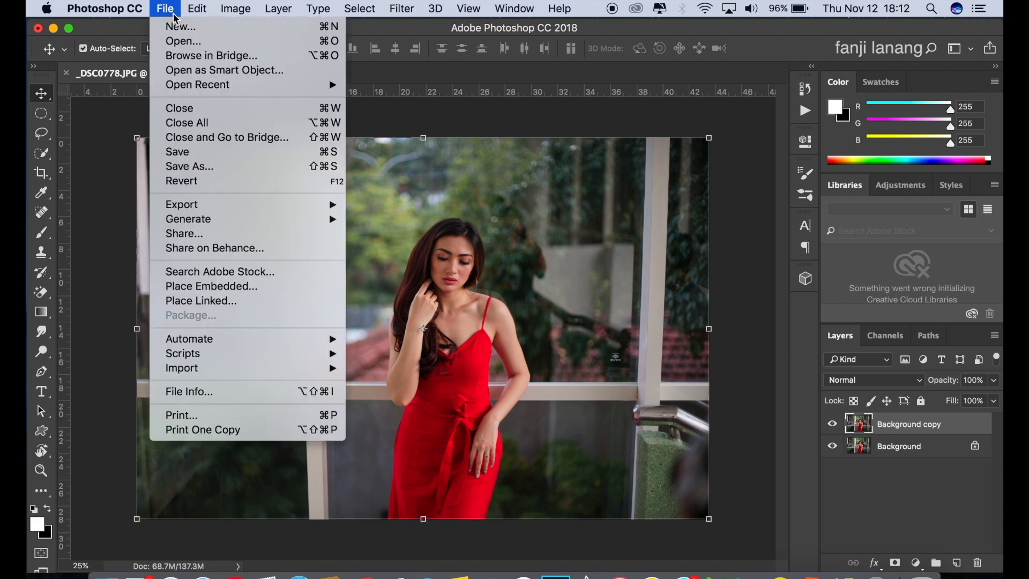
{"action": "mouse_move", "coordinate": [195, 10]}
{"action": "mouse_move", "coordinate": [236, 11]}
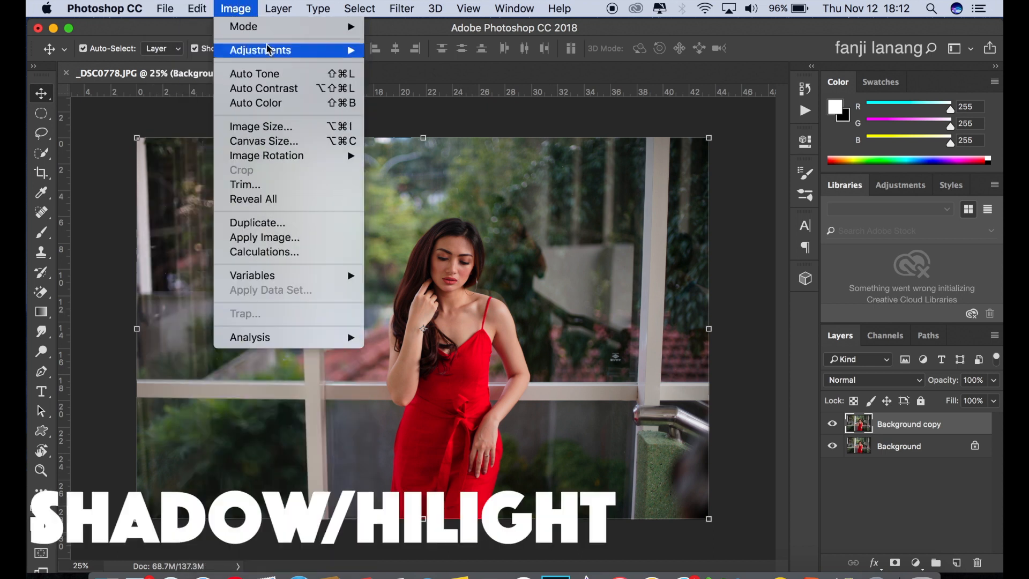
{"action": "mouse_move", "coordinate": [300, 51]}
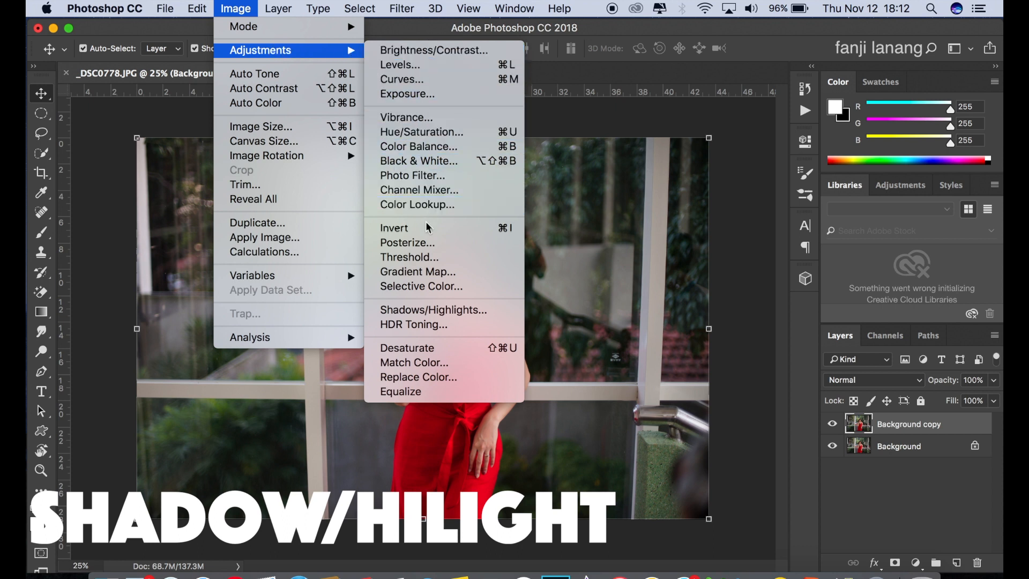
{"action": "left_click", "coordinate": [429, 309]}
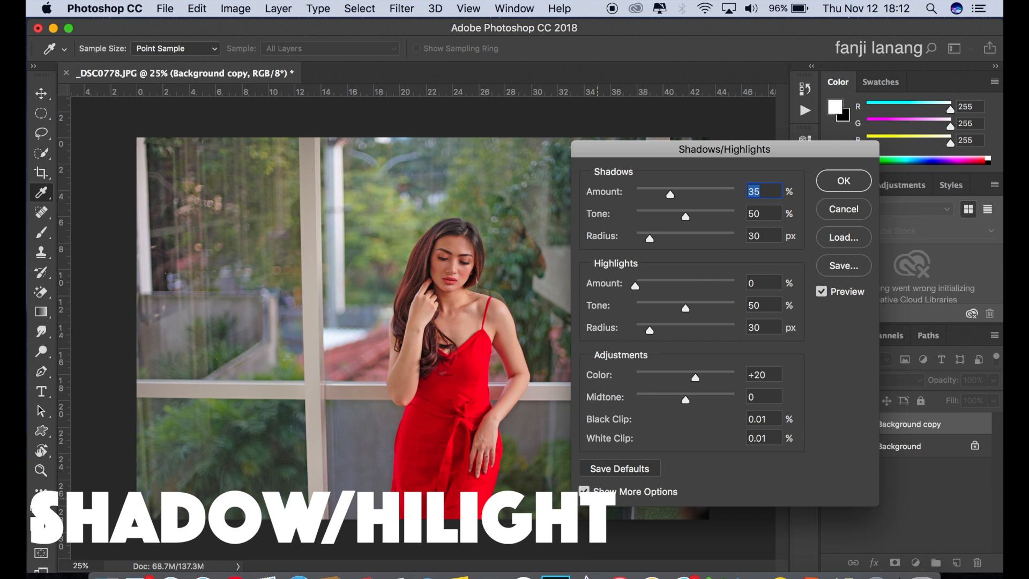
{"action": "left_click", "coordinate": [583, 491]}
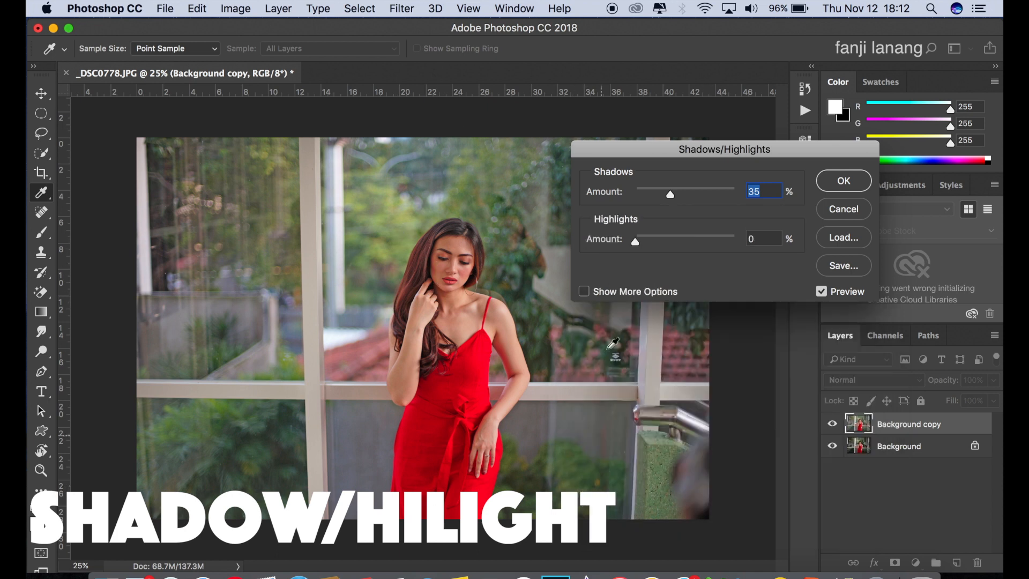
{"action": "left_click", "coordinate": [585, 293]}
{"action": "left_click", "coordinate": [766, 188]}
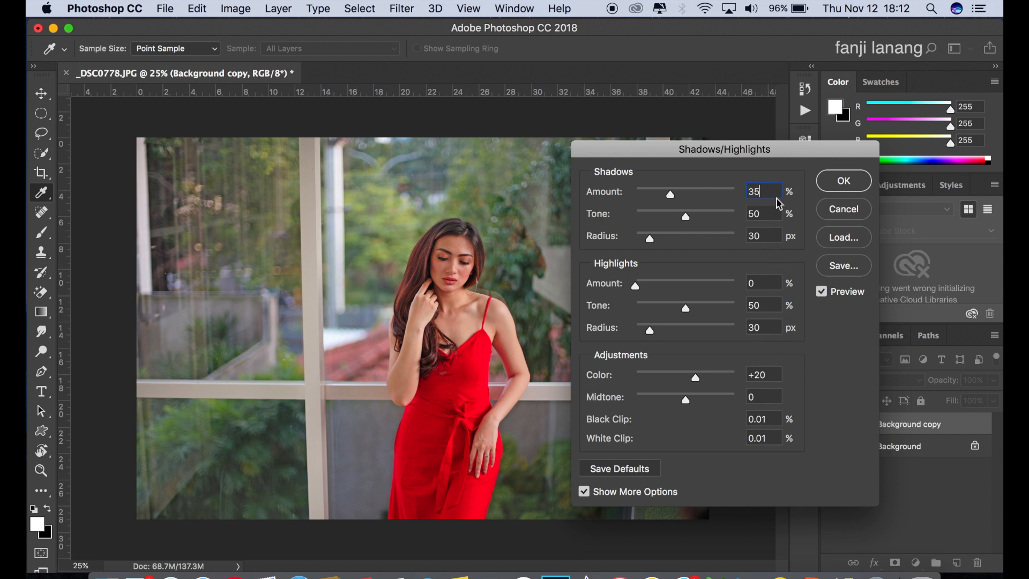
{"action": "left_click", "coordinate": [835, 186]}
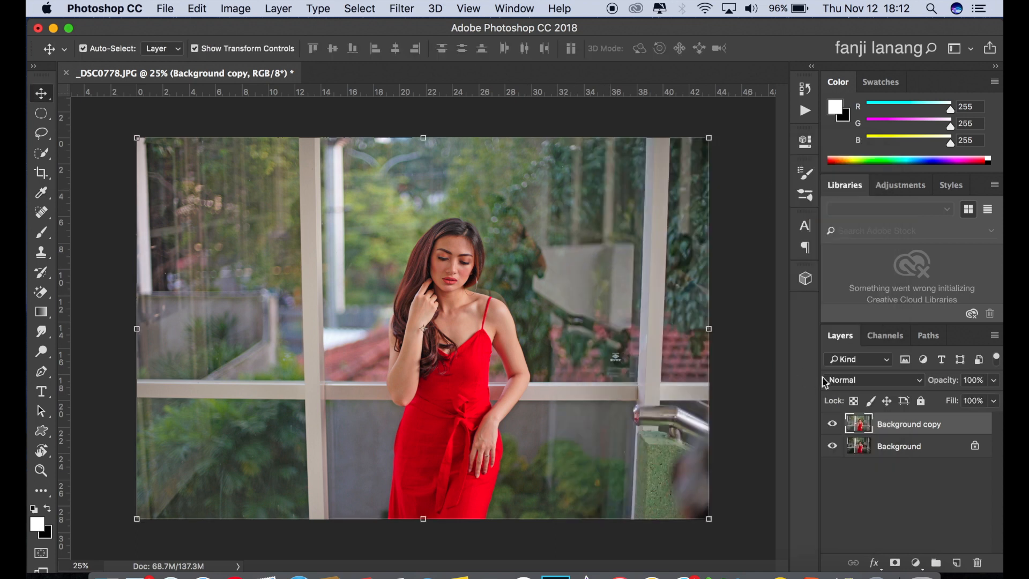
{"action": "left_click", "coordinate": [994, 380]}
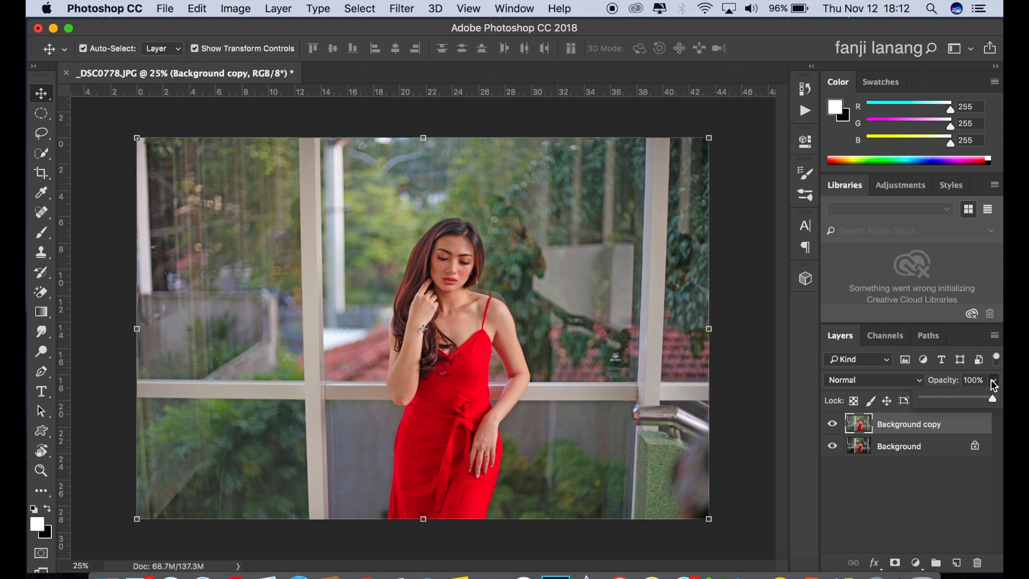
{"action": "left_click_drag", "start_coordinate": [954, 398], "coordinate": [959, 403]}
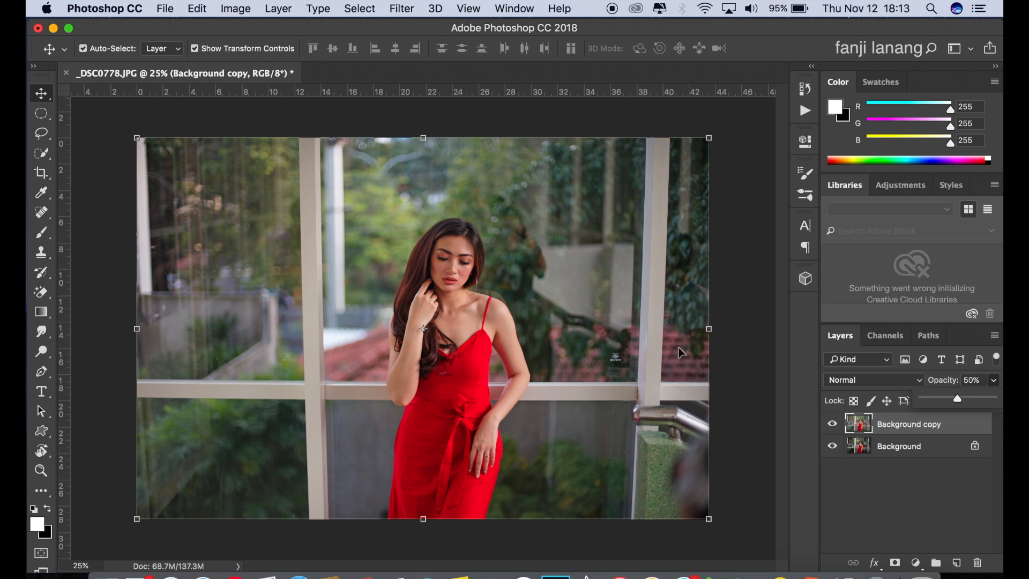
Step: Add a Gradient Fill layer with a reversed radial gradient and position its centre on the woman's upper chest
{"action": "left_click", "coordinate": [916, 563]}
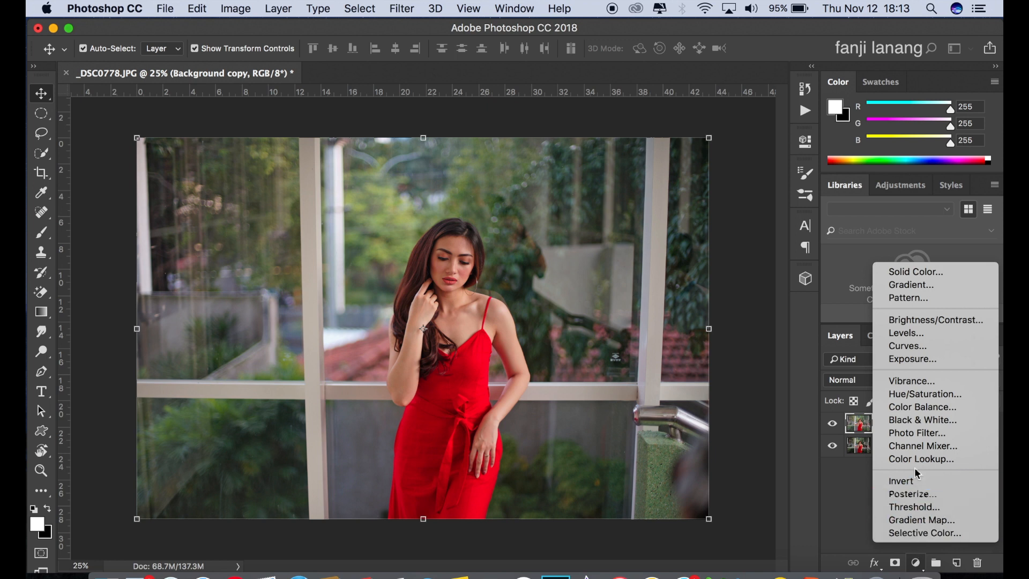
{"action": "left_click", "coordinate": [930, 293]}
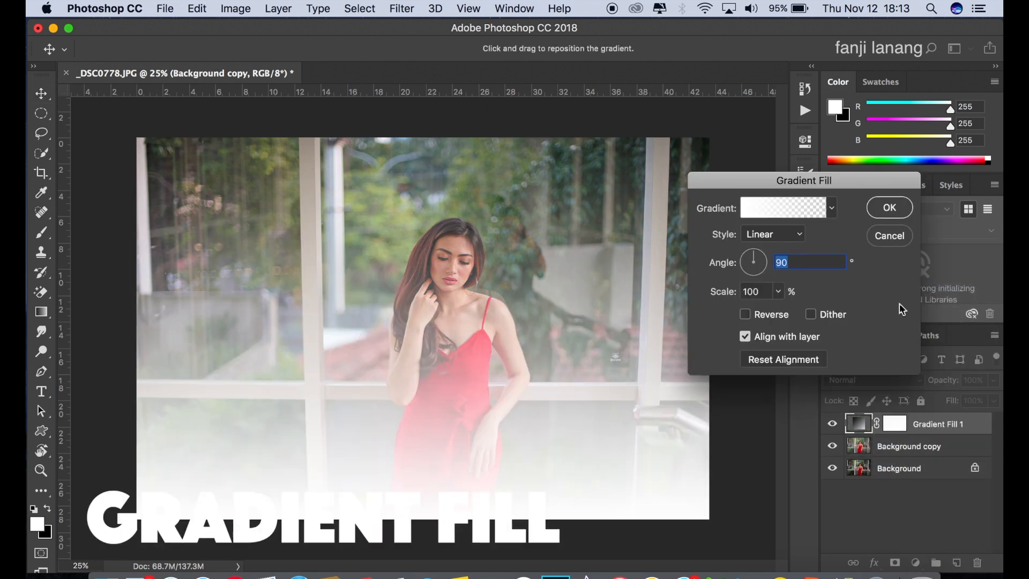
{"action": "left_click", "coordinate": [754, 315]}
{"action": "left_click", "coordinate": [774, 234]}
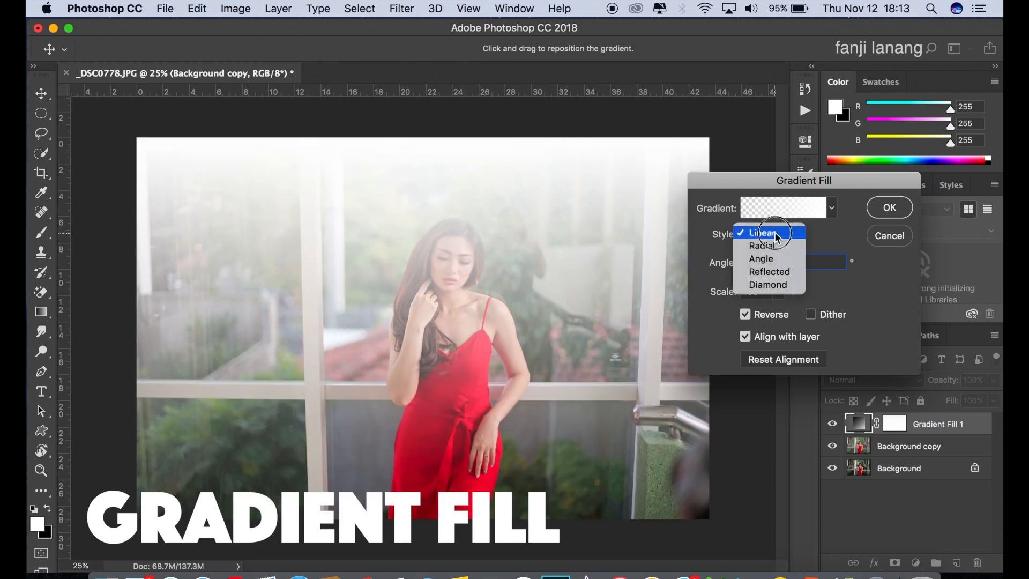
{"action": "left_click", "coordinate": [777, 244]}
{"action": "left_click_drag", "start_coordinate": [450, 321], "coordinate": [465, 309]}
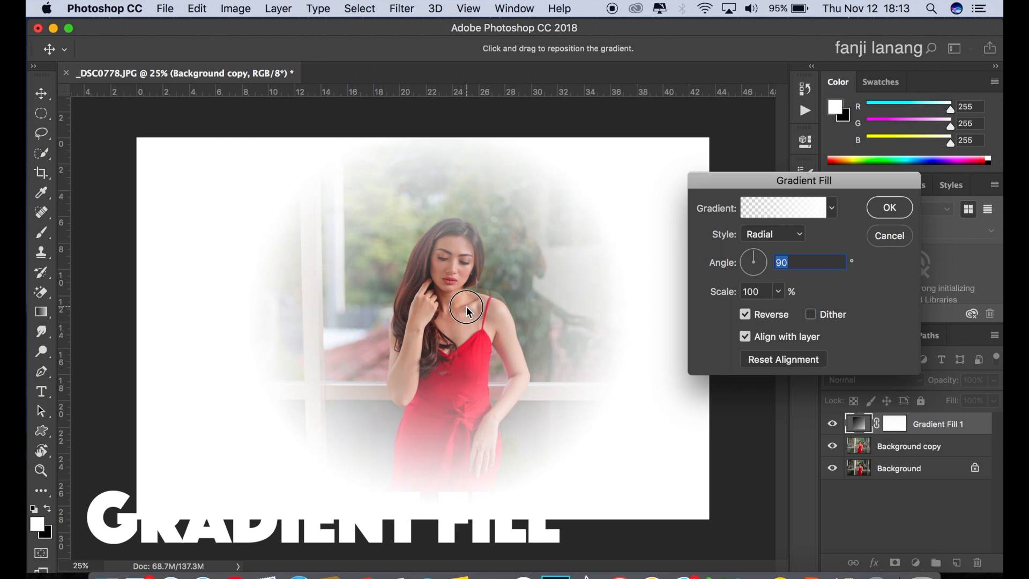
Step: Choose the Neutral Density preset as the gradient of the fill
{"action": "left_click", "coordinate": [788, 209]}
{"action": "left_click", "coordinate": [803, 156]}
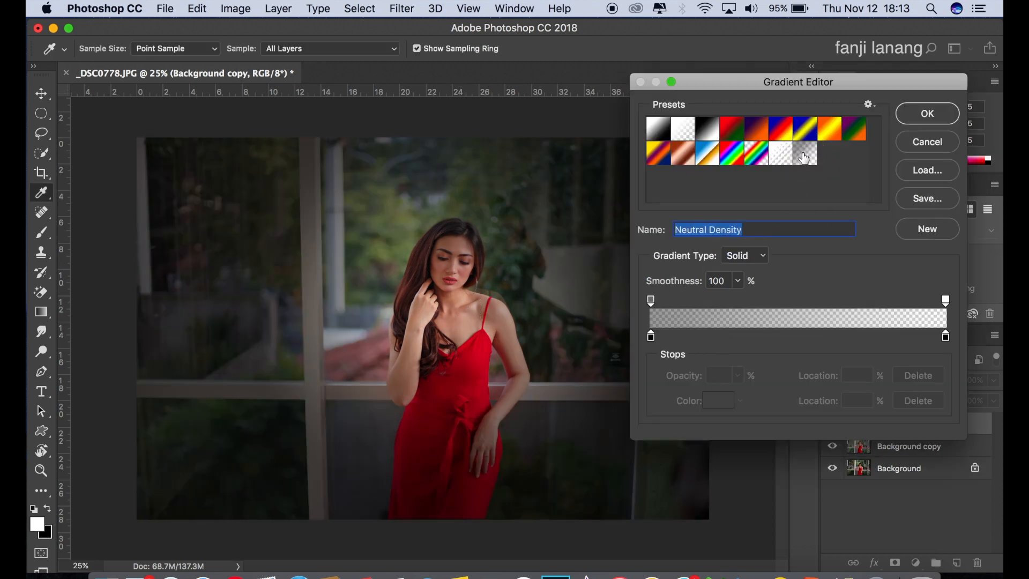
{"action": "left_click", "coordinate": [920, 110]}
Step: Set the gradient fill's angle to 45° and scale to 221%, then compare the photo with the fill layer hidden and shown
{"action": "left_click", "coordinate": [760, 252]}
{"action": "left_click_drag", "start_coordinate": [760, 253], "coordinate": [765, 253]}
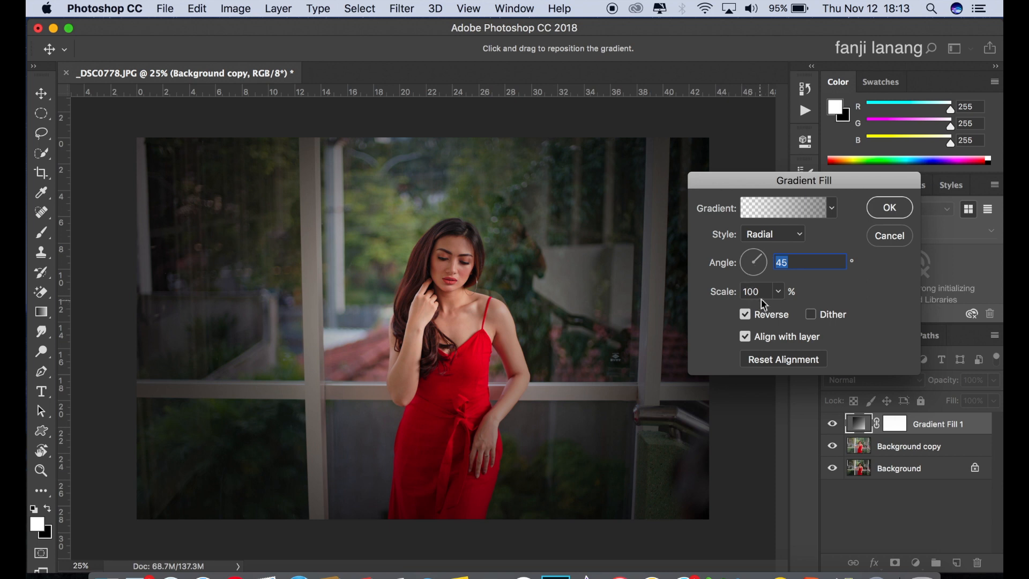
{"action": "left_click", "coordinate": [776, 292]}
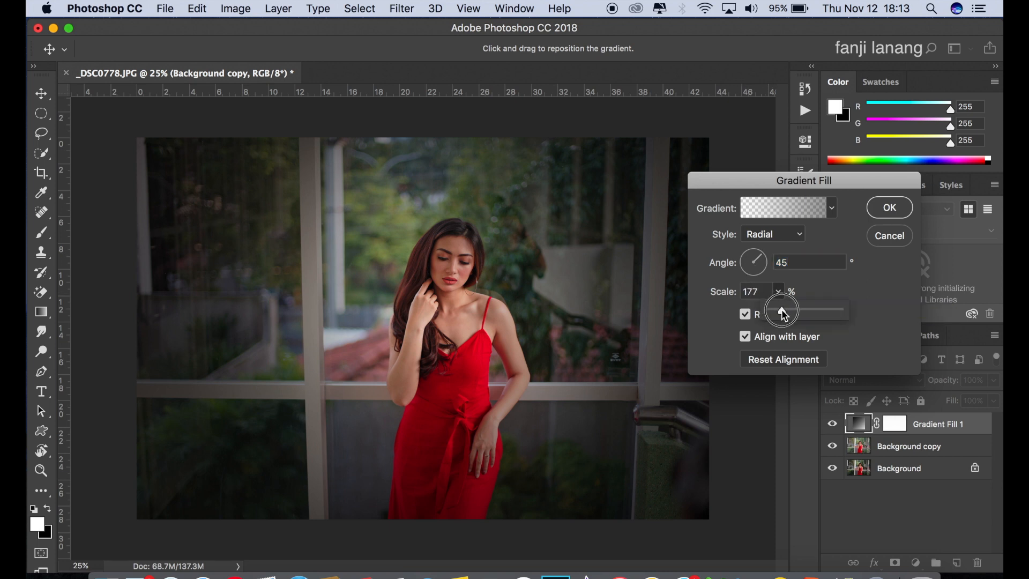
{"action": "left_click_drag", "start_coordinate": [784, 310], "coordinate": [786, 310]}
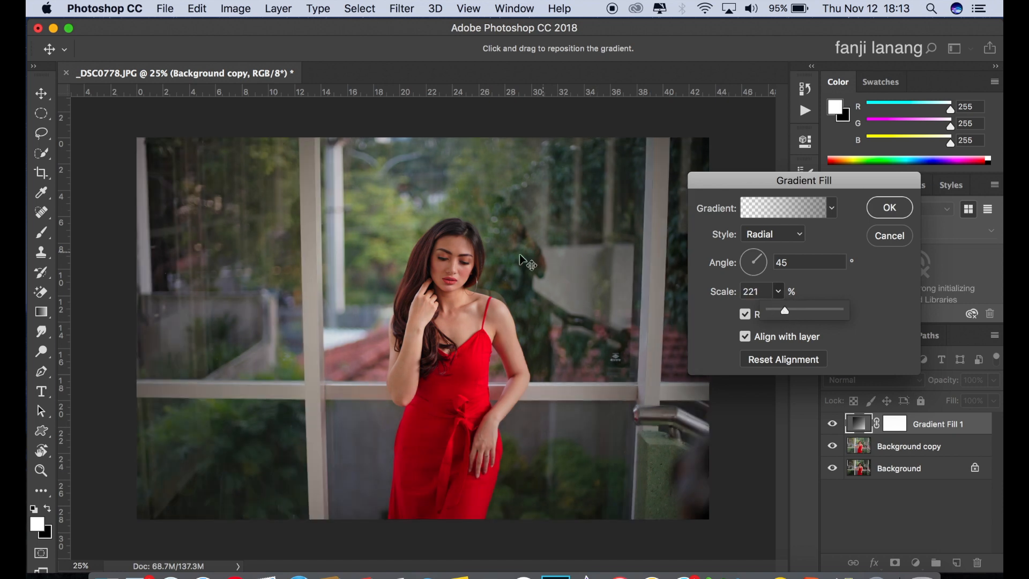
{"action": "left_click", "coordinate": [876, 216]}
{"action": "left_click", "coordinate": [876, 216]}
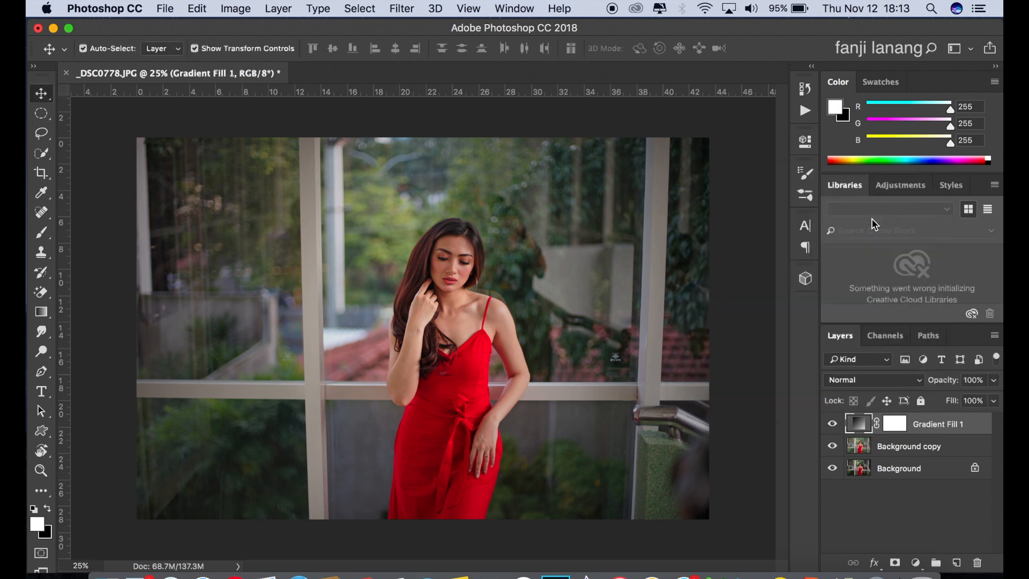
{"action": "left_click", "coordinate": [832, 424]}
{"action": "left_click", "coordinate": [833, 424]}
Step: Add a Hue/Saturation adjustment layer and set the saturation of the Yellows to -81
{"action": "left_click", "coordinate": [916, 563]}
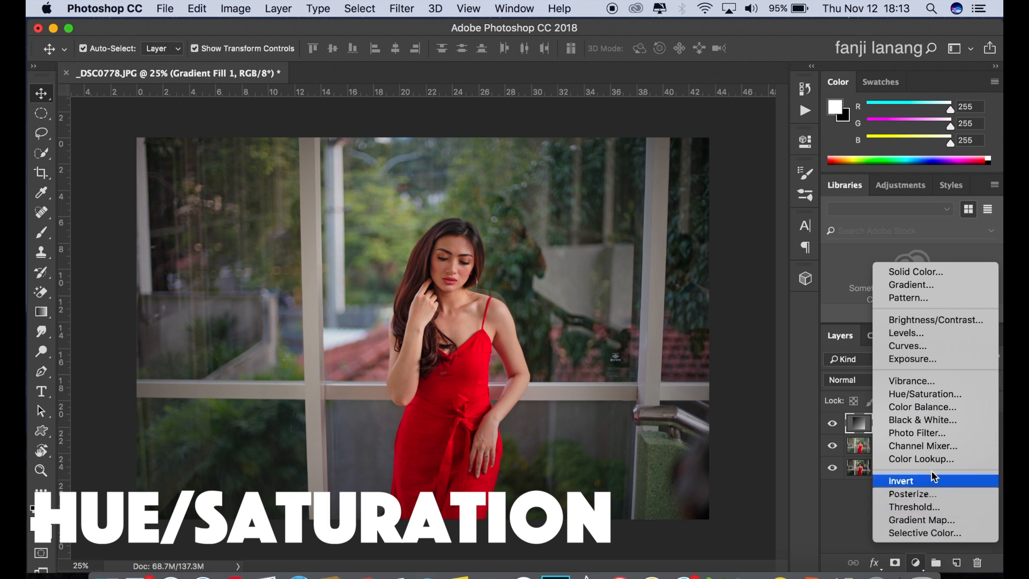
{"action": "left_click", "coordinate": [951, 396]}
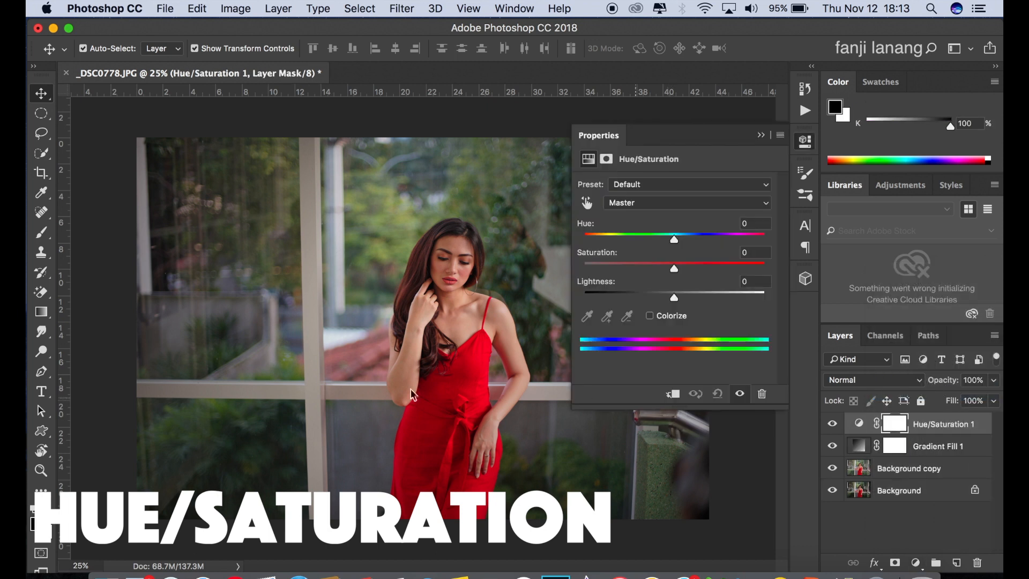
{"action": "left_click", "coordinate": [641, 202]}
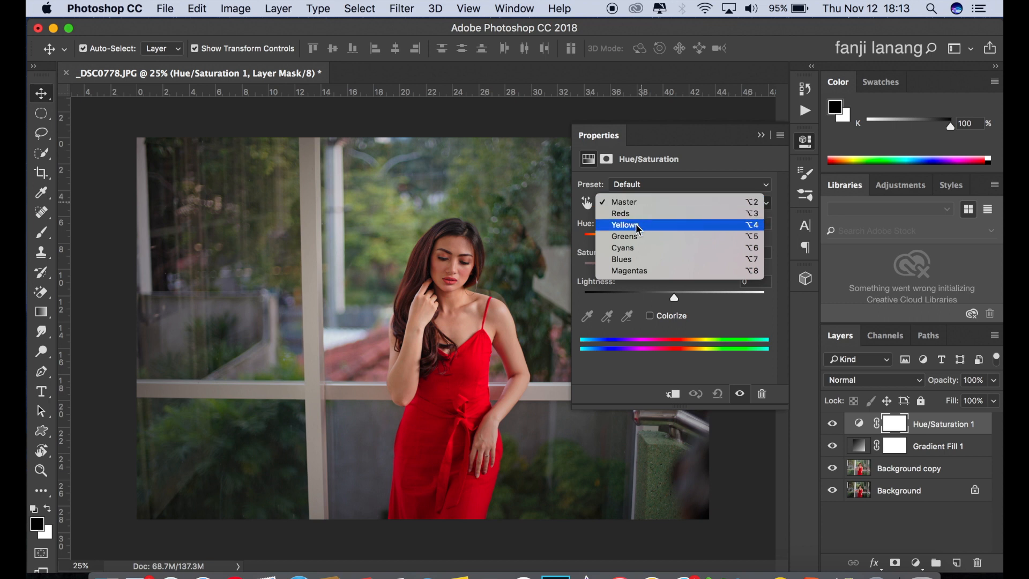
{"action": "left_click", "coordinate": [634, 225]}
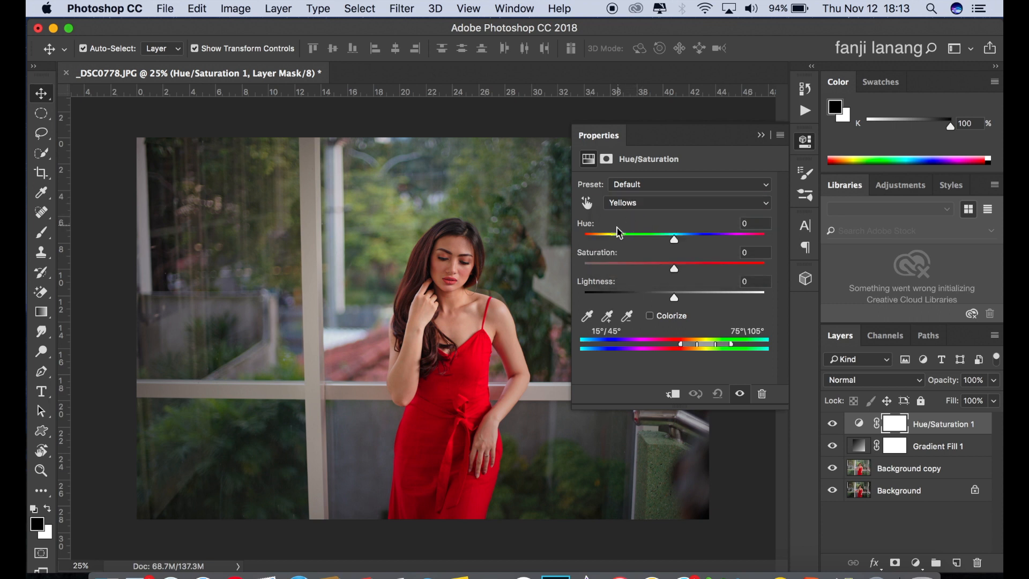
{"action": "left_click", "coordinate": [612, 264]}
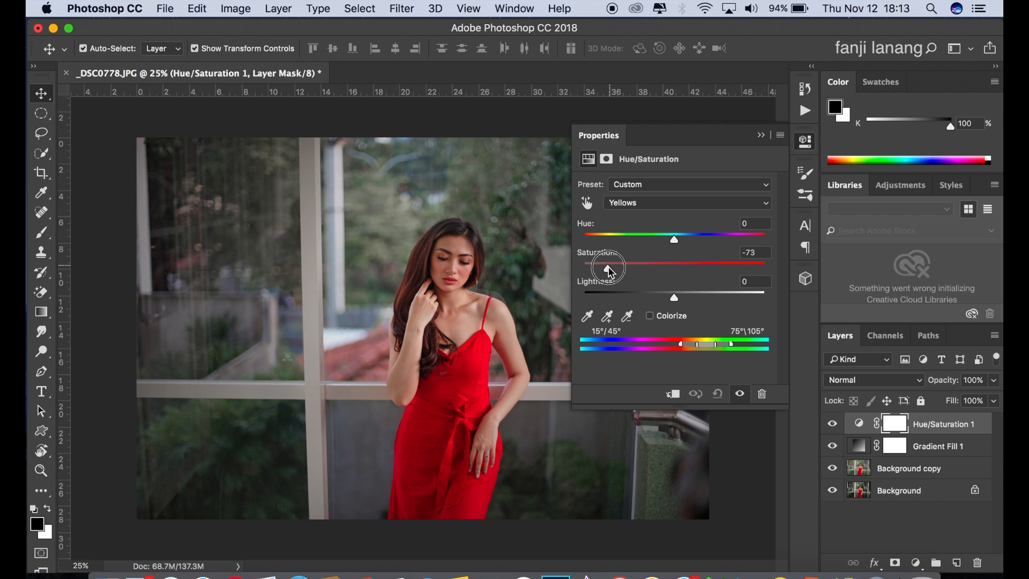
{"action": "left_click_drag", "start_coordinate": [607, 267], "coordinate": [602, 288]}
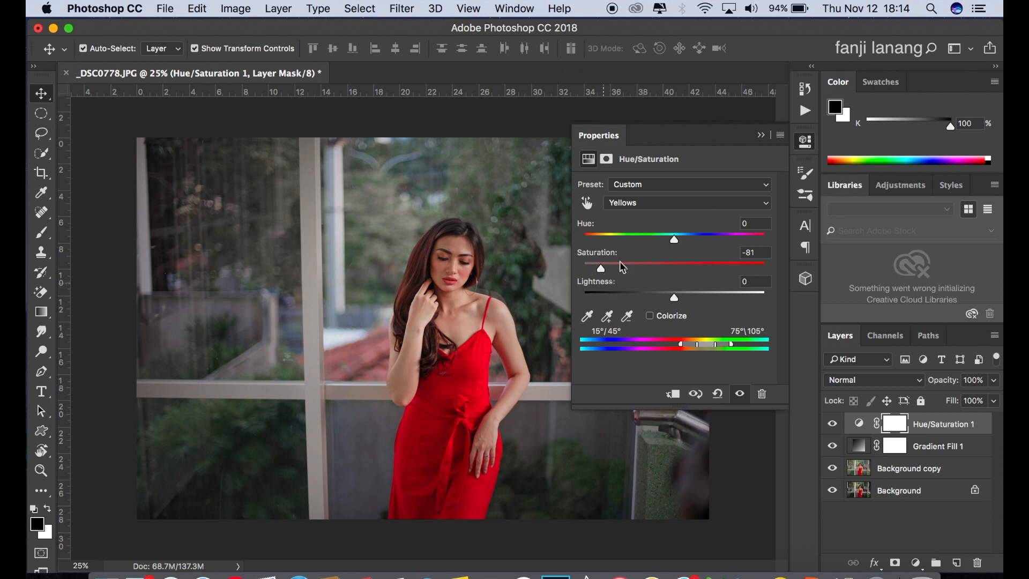
Step: Set the saturation of both the Greens and the Cyans to -100 in the Hue/Saturation adjustment
{"action": "left_click", "coordinate": [665, 204]}
{"action": "left_click", "coordinate": [662, 211]}
{"action": "left_click_drag", "start_coordinate": [650, 265], "coordinate": [558, 274]}
{"action": "left_click", "coordinate": [652, 203]}
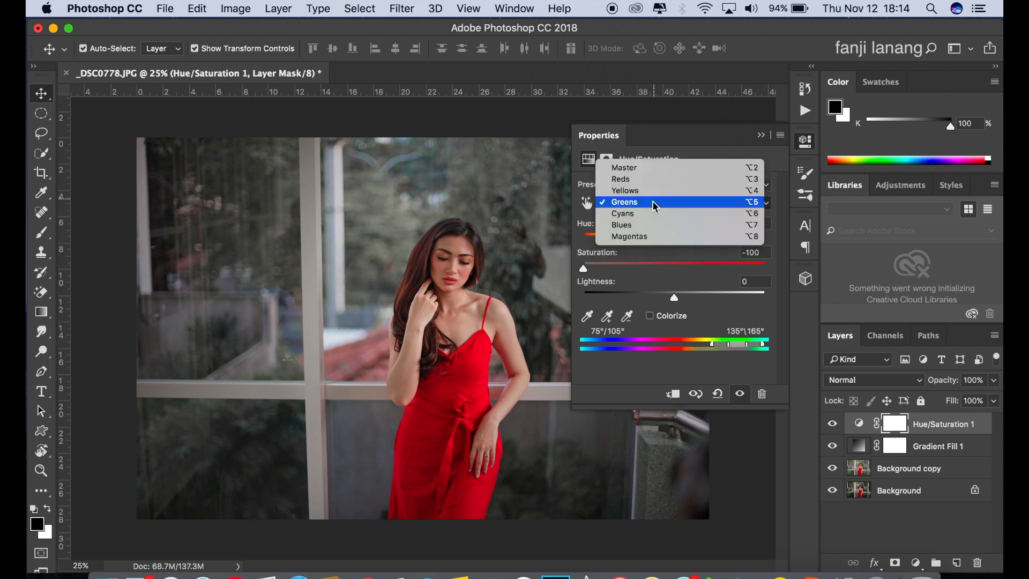
{"action": "left_click", "coordinate": [653, 214]}
{"action": "left_click_drag", "start_coordinate": [664, 267], "coordinate": [558, 271]}
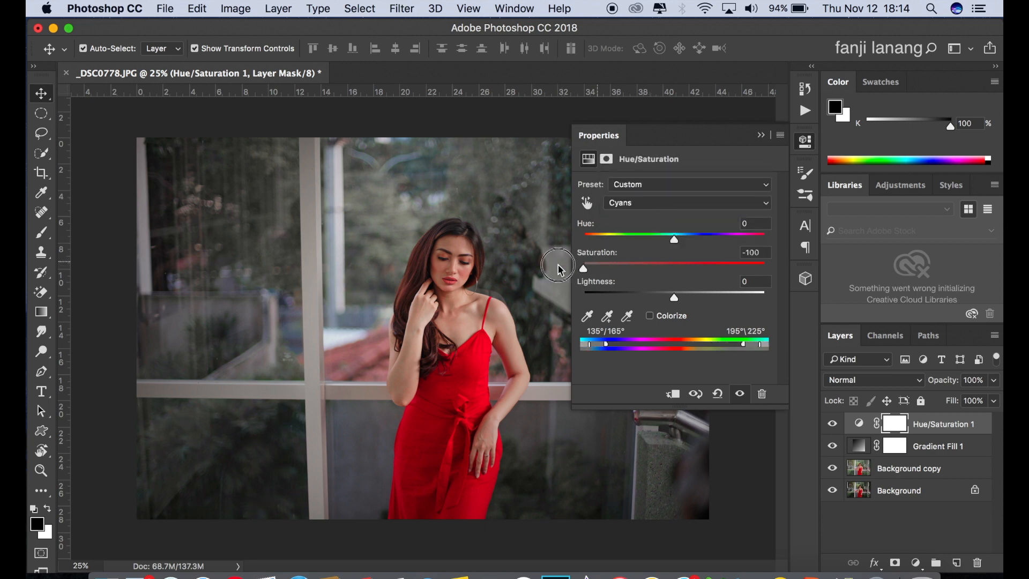
Step: Set the saturation of both the Blues and the Magentas to -100 and close the adjustment's properties
{"action": "left_click", "coordinate": [632, 204]}
{"action": "left_click", "coordinate": [638, 214]}
{"action": "left_click_drag", "start_coordinate": [633, 266], "coordinate": [556, 278]}
{"action": "left_click", "coordinate": [635, 204]}
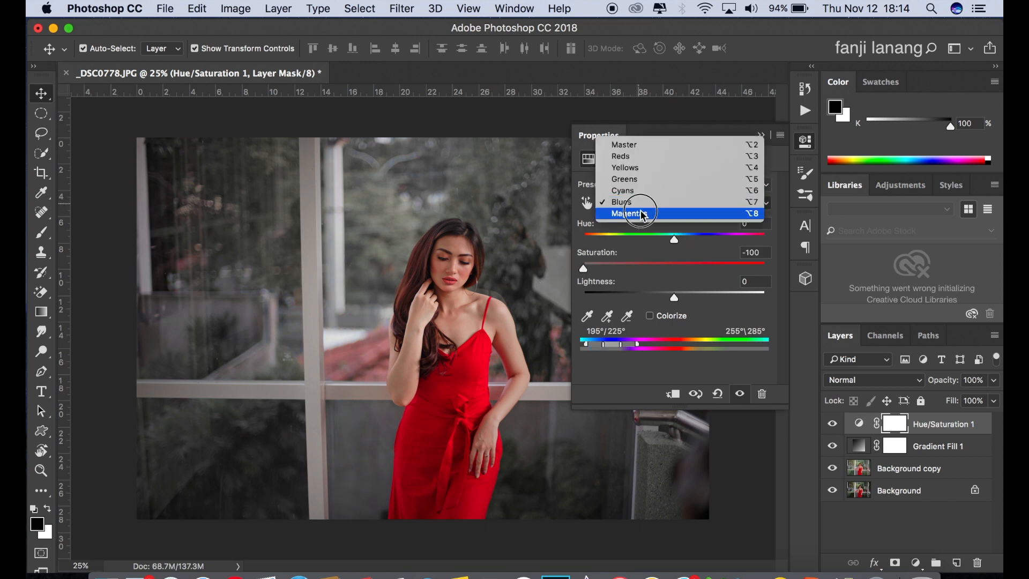
{"action": "left_click", "coordinate": [640, 212]}
{"action": "left_click_drag", "start_coordinate": [638, 264], "coordinate": [555, 265]}
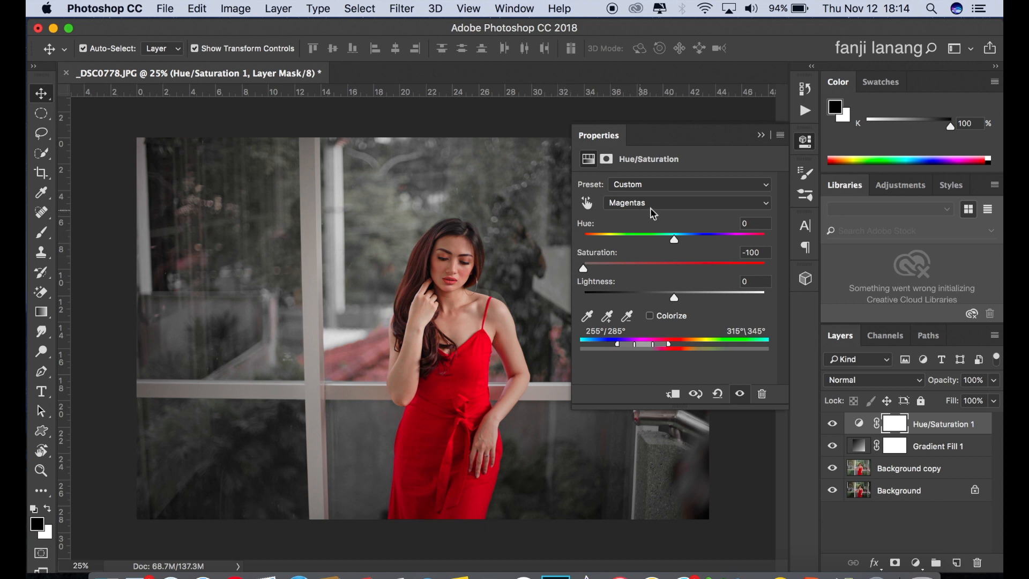
{"action": "left_click", "coordinate": [762, 138]}
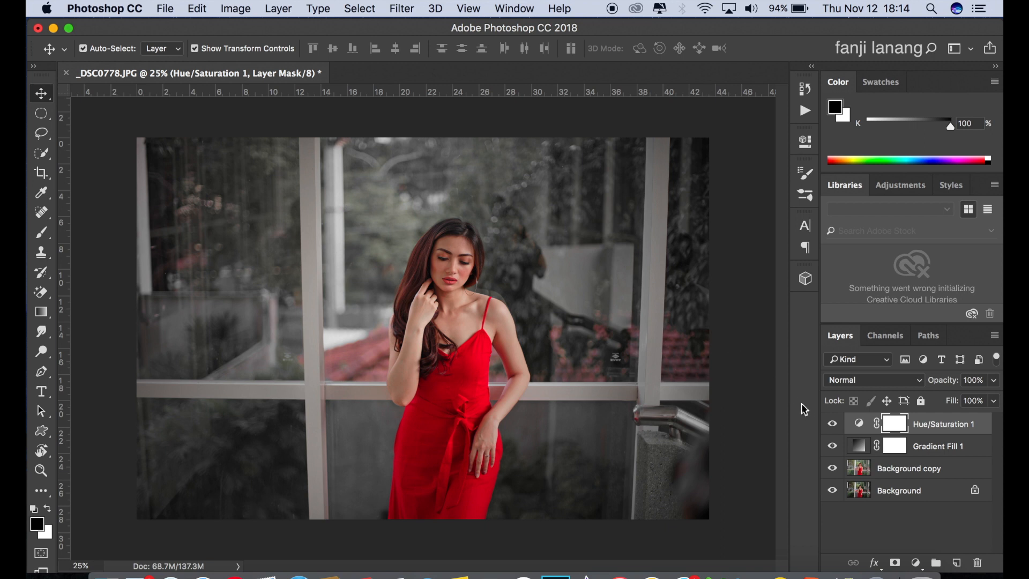
Step: Add a Selective Color adjustment layer and set the Reds to Cyan +15, Magenta -5 and Black -5, with Yellow raised slightly
{"action": "left_click", "coordinate": [916, 562]}
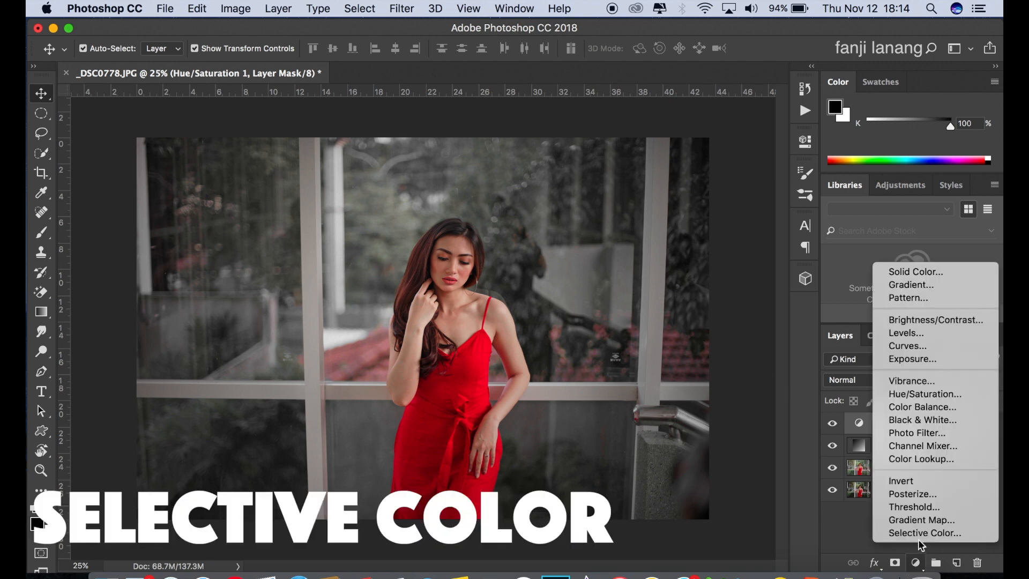
{"action": "left_click", "coordinate": [922, 533]}
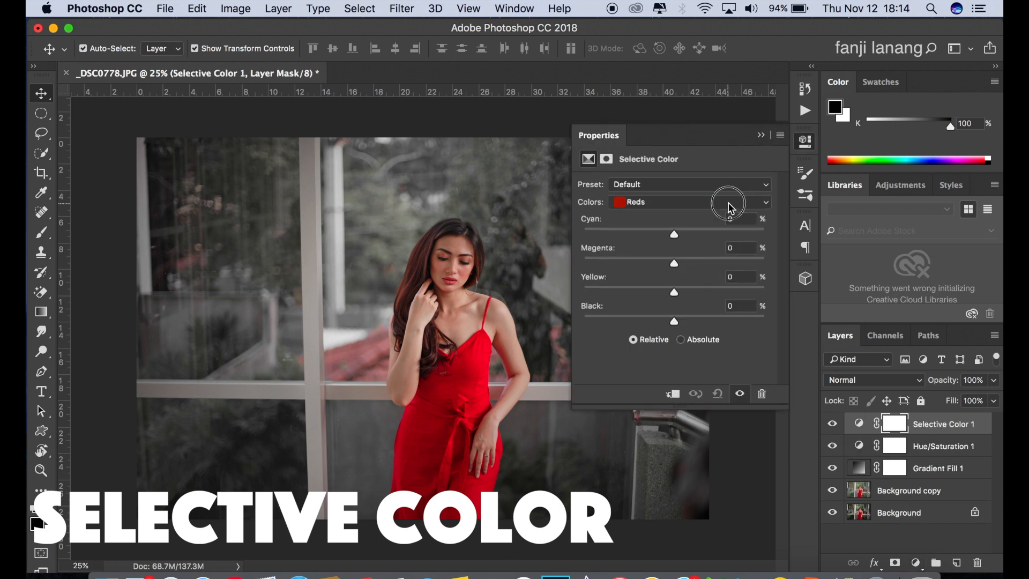
{"action": "left_click", "coordinate": [728, 202]}
{"action": "left_click", "coordinate": [668, 200]}
{"action": "left_click_drag", "start_coordinate": [676, 234], "coordinate": [688, 235]}
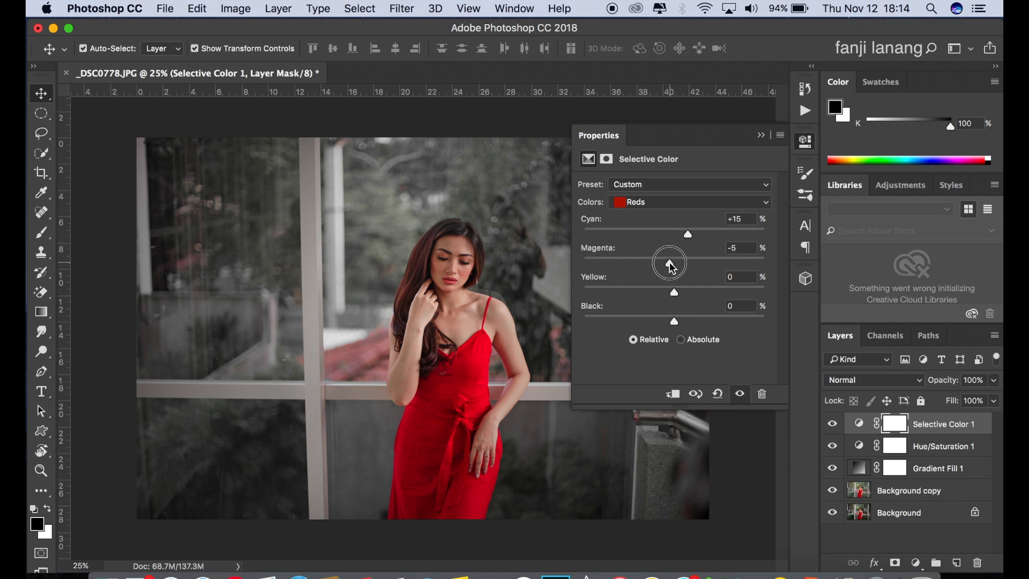
{"action": "left_click_drag", "start_coordinate": [675, 292], "coordinate": [678, 293]}
{"action": "left_click_drag", "start_coordinate": [674, 321], "coordinate": [668, 320]}
Step: Set the Blacks in the Selective Color adjustment to Cyan +10, Magenta +5, Yellow -5 and Black +50, and close its properties
{"action": "left_click", "coordinate": [719, 202]}
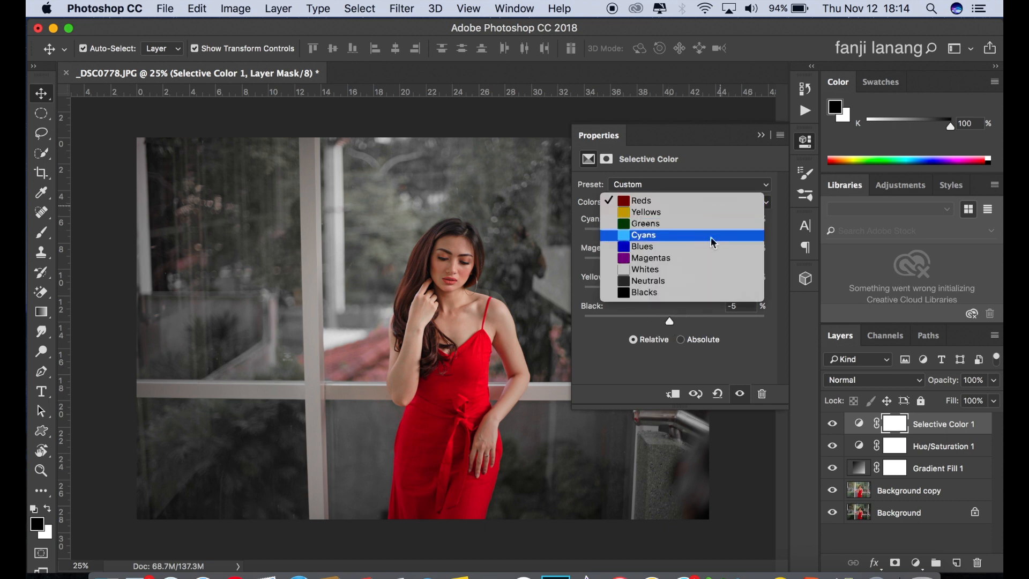
{"action": "left_click", "coordinate": [688, 292]}
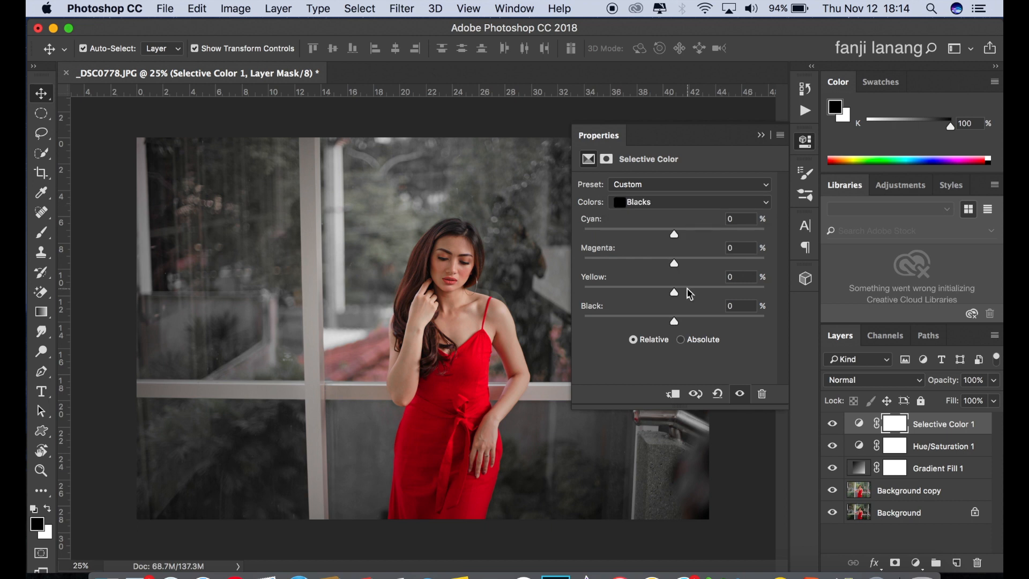
{"action": "left_click_drag", "start_coordinate": [676, 233], "coordinate": [679, 273]}
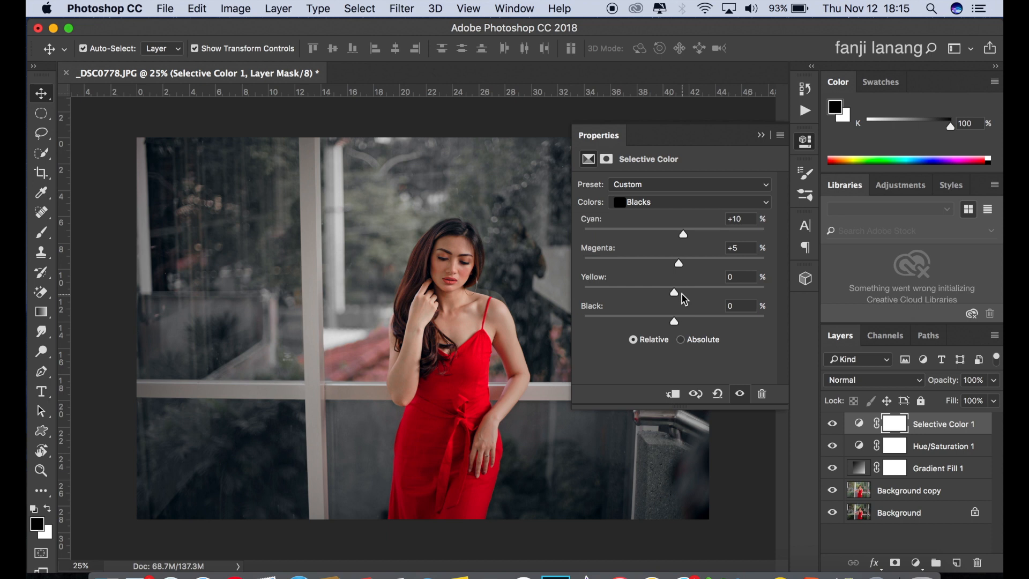
{"action": "left_click_drag", "start_coordinate": [674, 294], "coordinate": [719, 323]}
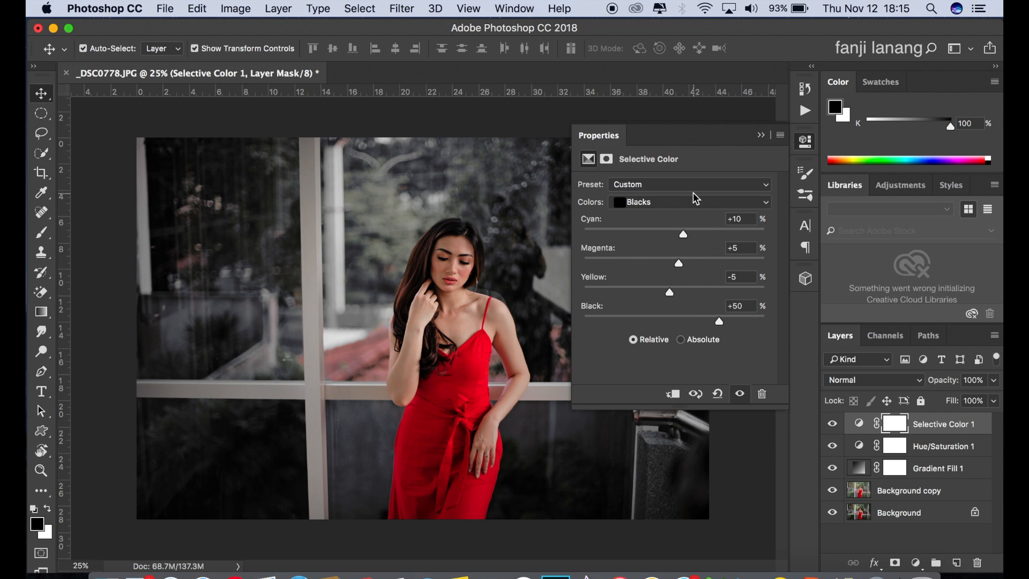
{"action": "left_click", "coordinate": [761, 137]}
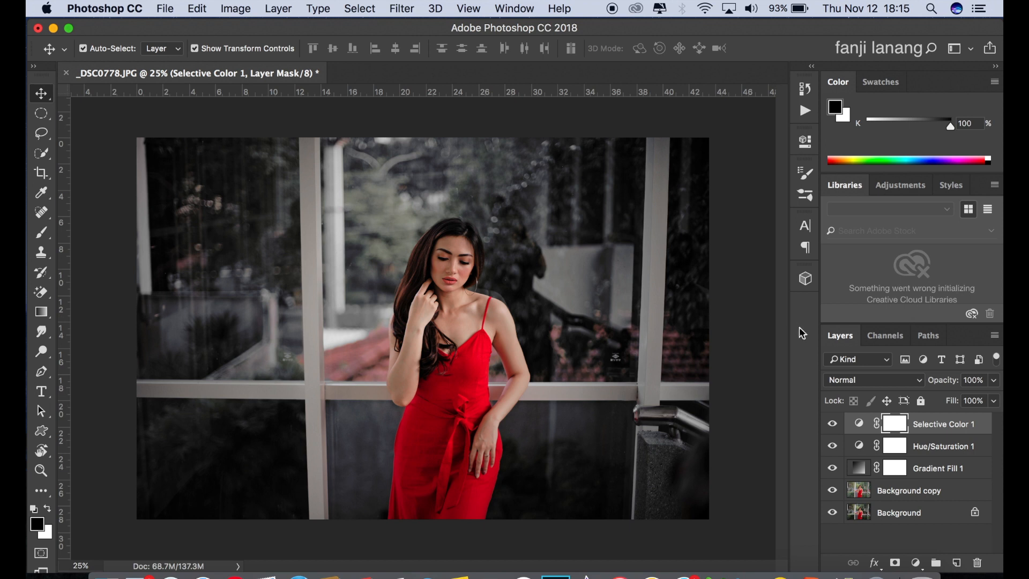
Step: Add a Curves adjustment layer with a lifted black point and anchored shadows and midtones, then compare the photo with it hidden and shown
{"action": "left_click", "coordinate": [917, 567]}
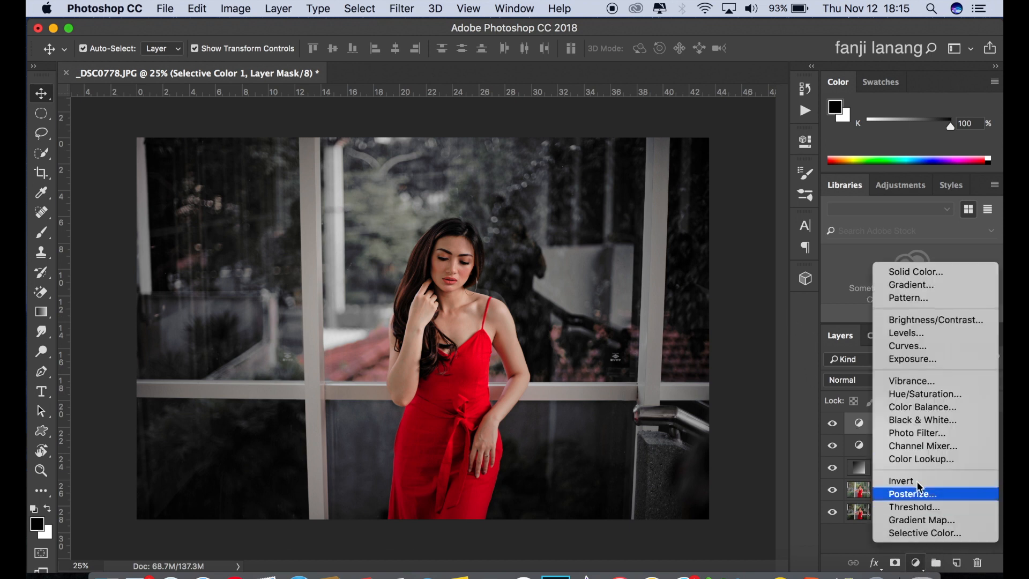
{"action": "left_click", "coordinate": [918, 354]}
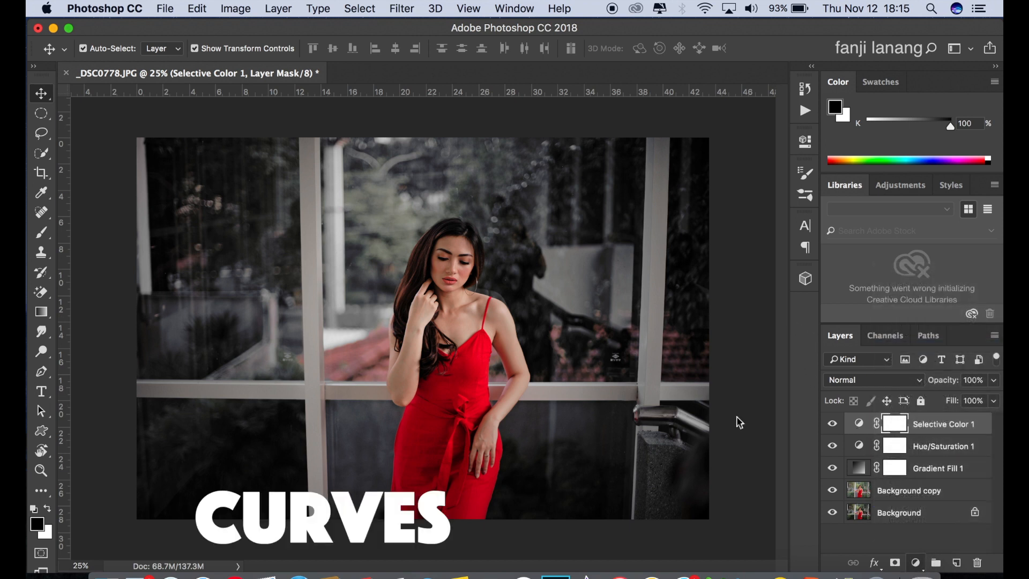
{"action": "left_click_drag", "start_coordinate": [613, 373], "coordinate": [638, 343]}
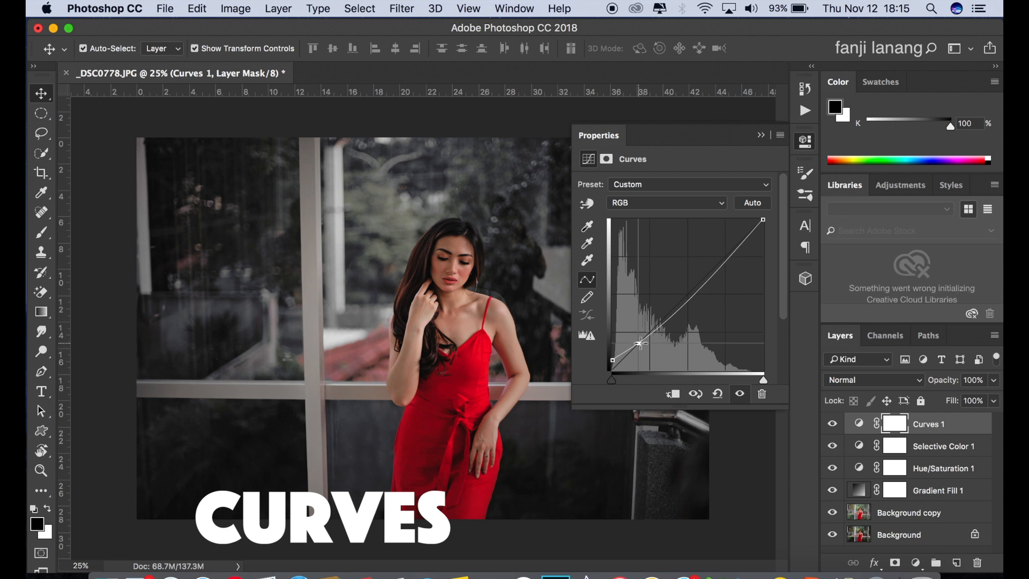
{"action": "left_click", "coordinate": [686, 297]}
{"action": "left_click_drag", "start_coordinate": [687, 297], "coordinate": [689, 295]}
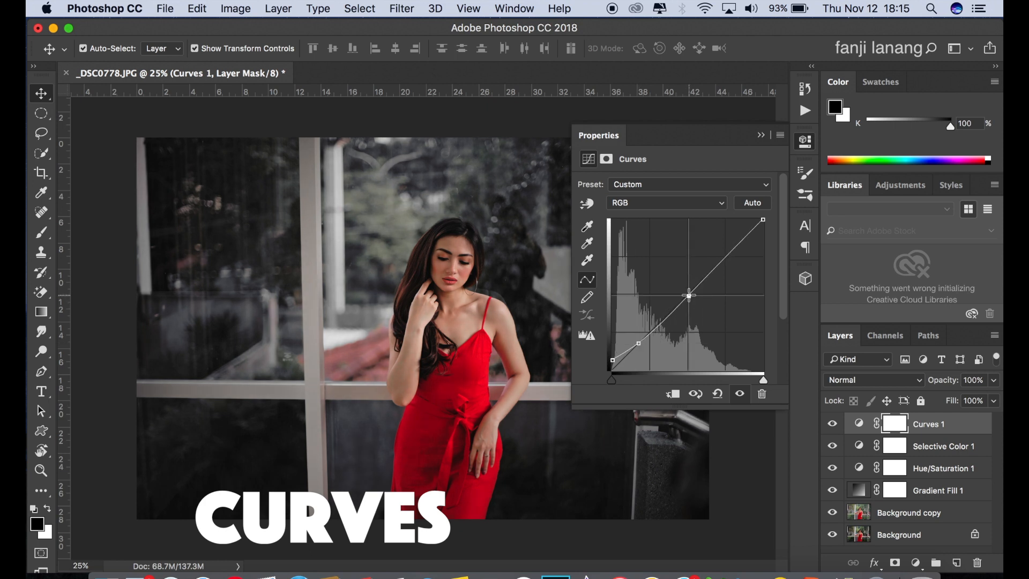
{"action": "left_click_drag", "start_coordinate": [612, 360], "coordinate": [604, 355]}
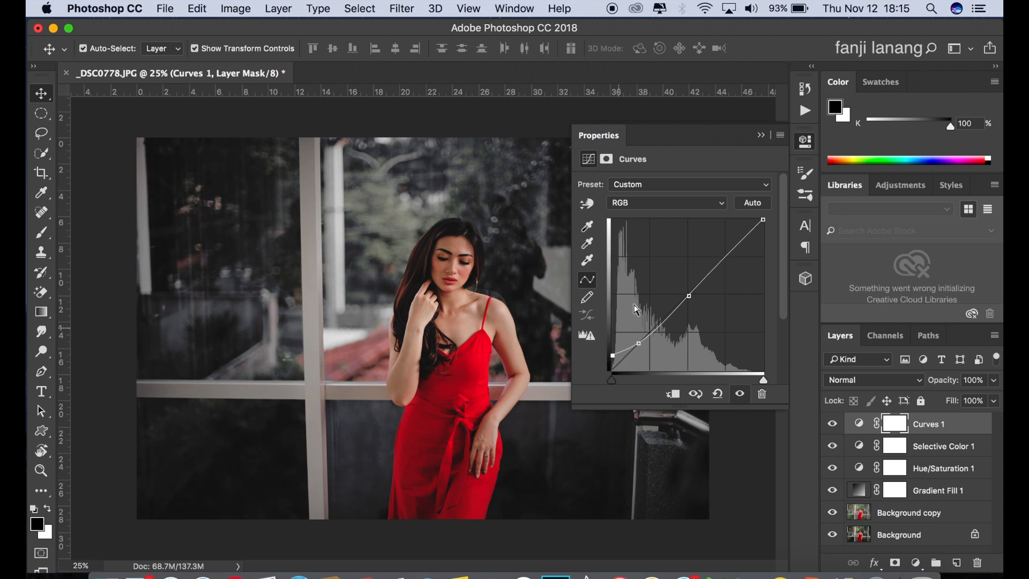
{"action": "left_click", "coordinate": [761, 136]}
{"action": "left_click", "coordinate": [833, 424]}
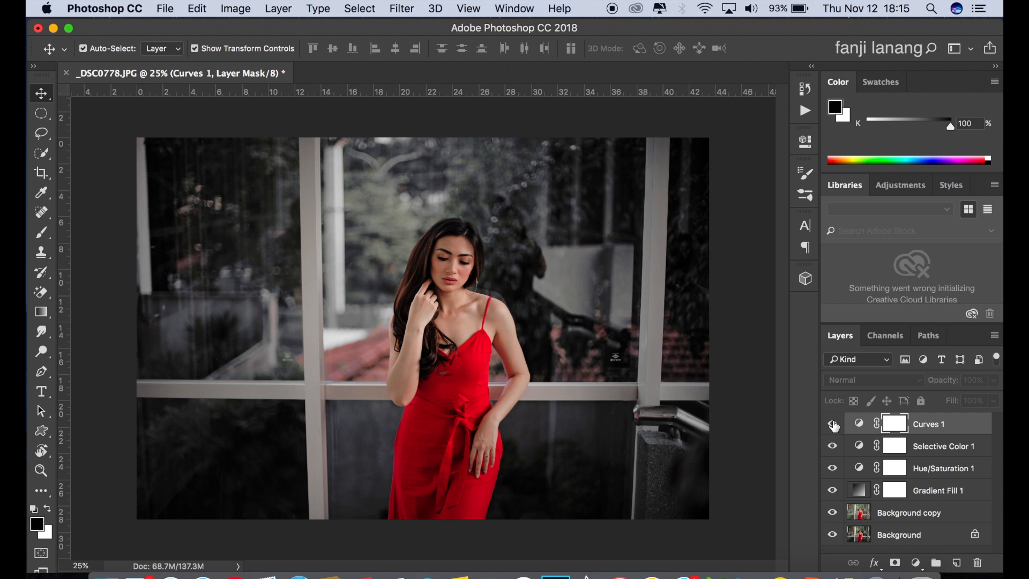
{"action": "left_click", "coordinate": [833, 424]}
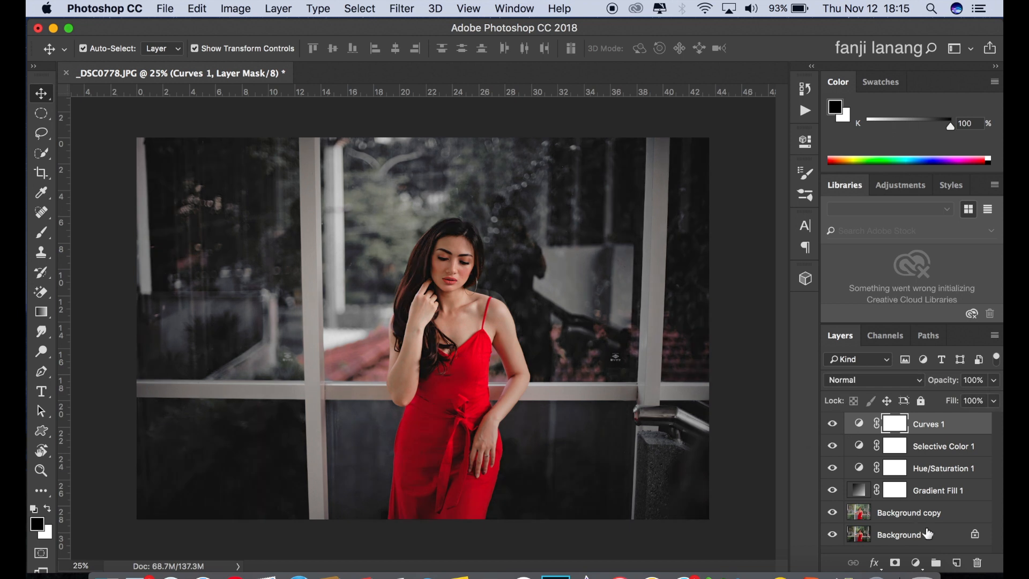
Step: Stamp the signature in white on a new layer in the photo's lower-left corner, using the 500 px signature brush
{"action": "left_click", "coordinate": [952, 561]}
{"action": "key", "text": "x"}
{"action": "left_click", "coordinate": [43, 236]}
{"action": "left_click", "coordinate": [106, 49]}
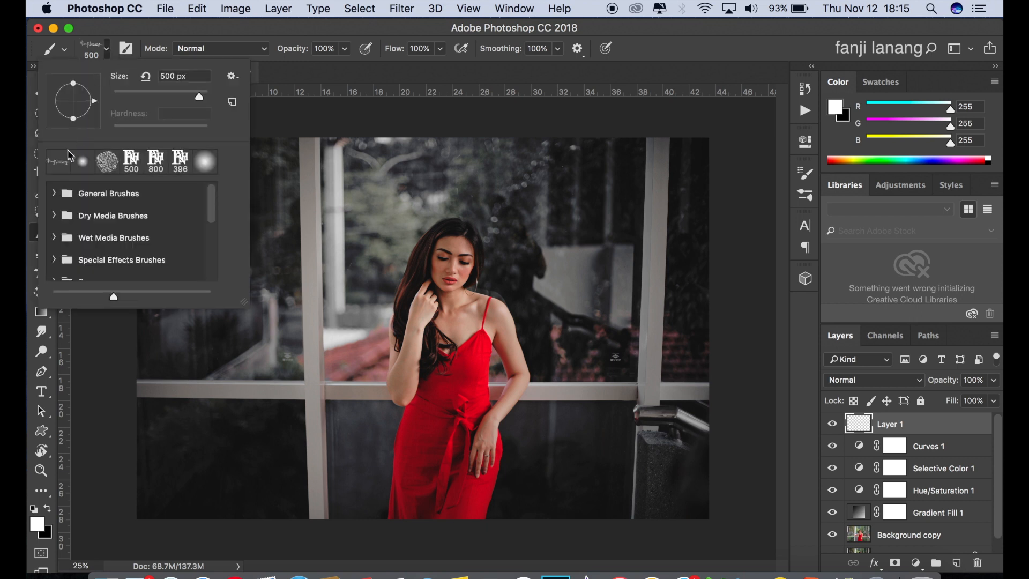
{"action": "left_click", "coordinate": [719, 47]}
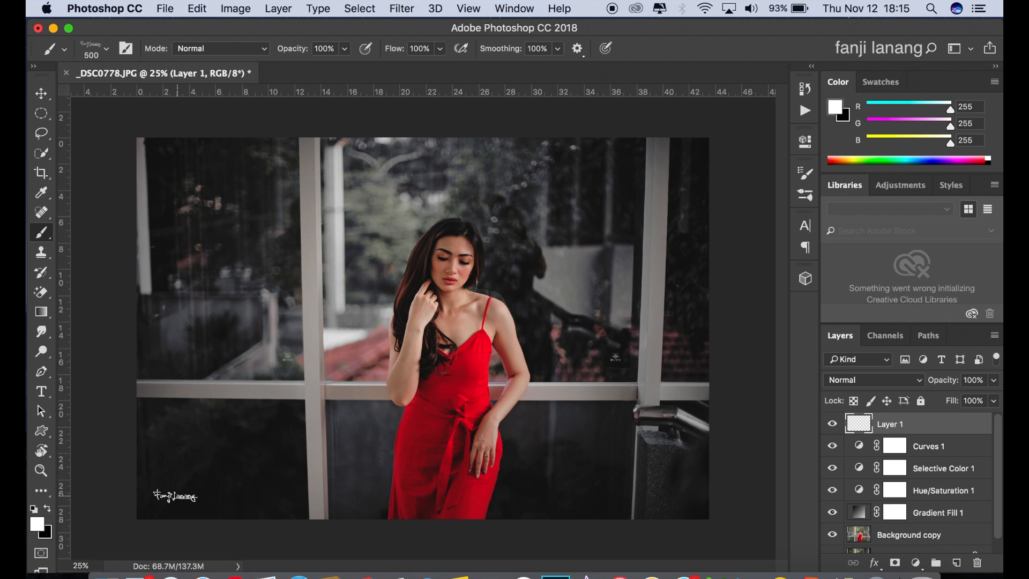
{"action": "left_click", "coordinate": [175, 498]}
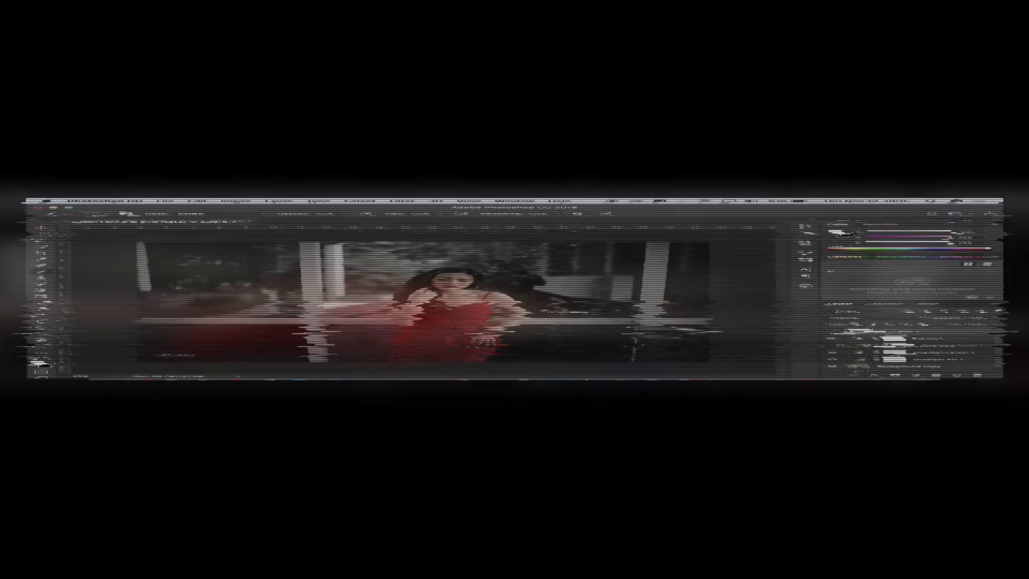